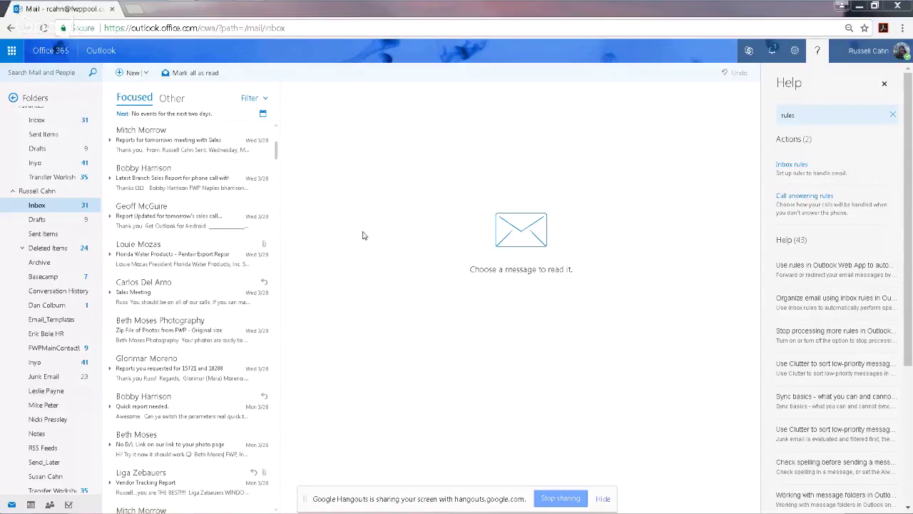
- Start a new mailbox folder from the mailbox's folder options, then cancel it
{"action": "right_click", "coordinate": [47, 197]}
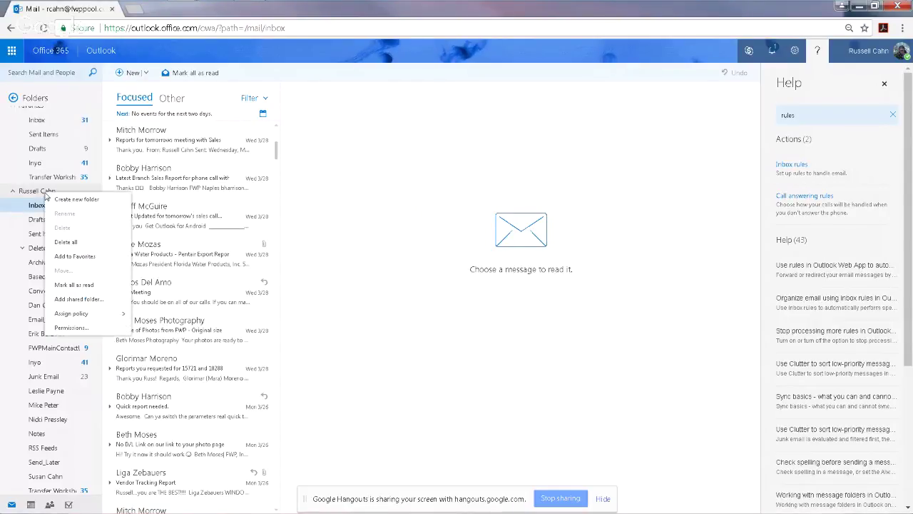
{"action": "left_click", "coordinate": [84, 199]}
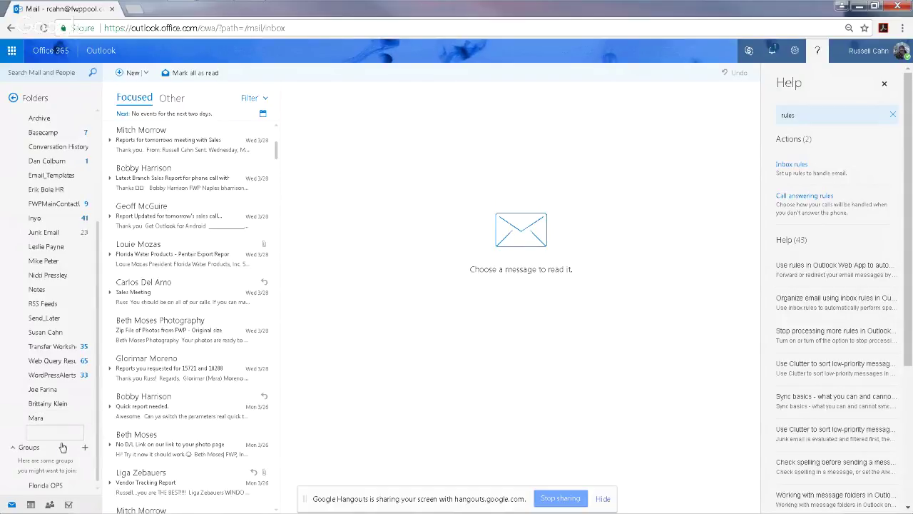
{"action": "key", "text": "Escape"}
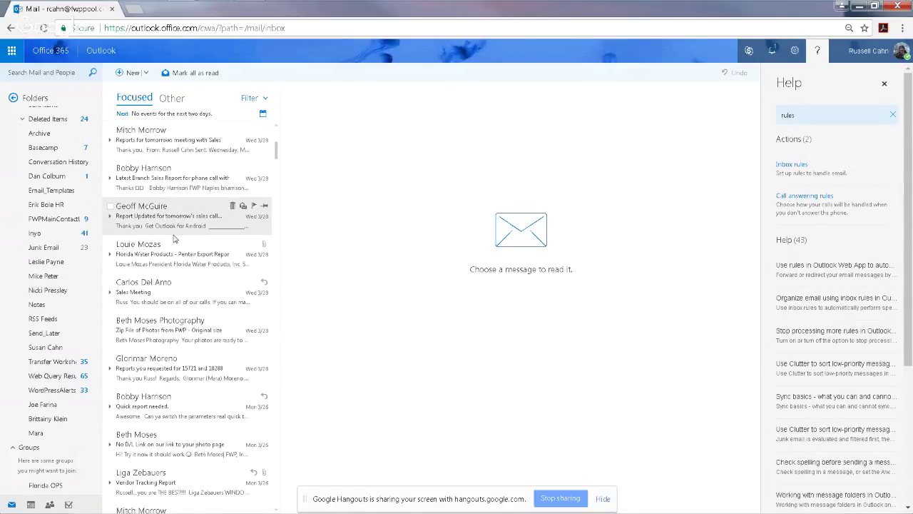
- From the requested-reports email, sweep the sender's mail older than 10 days into her folder
{"action": "left_click", "coordinate": [188, 364]}
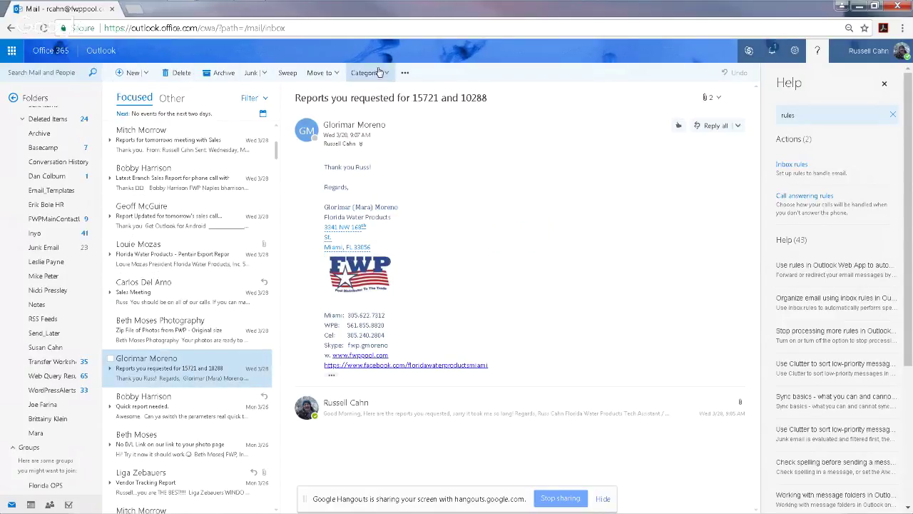
{"action": "left_click", "coordinate": [336, 74]}
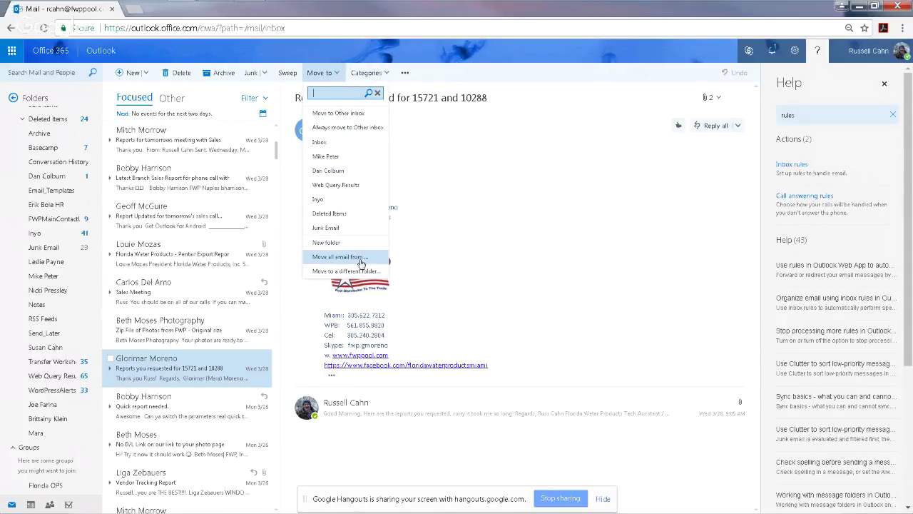
{"action": "left_click", "coordinate": [340, 257]}
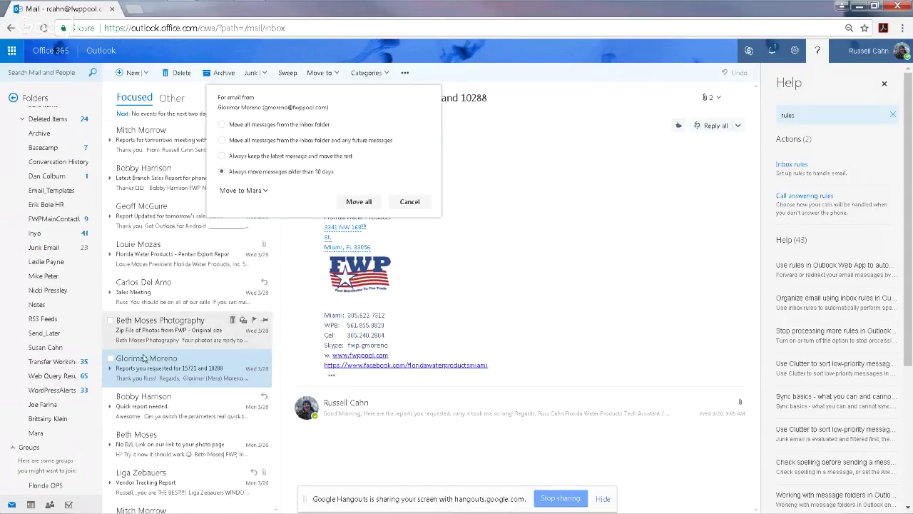
{"action": "left_click", "coordinate": [359, 202]}
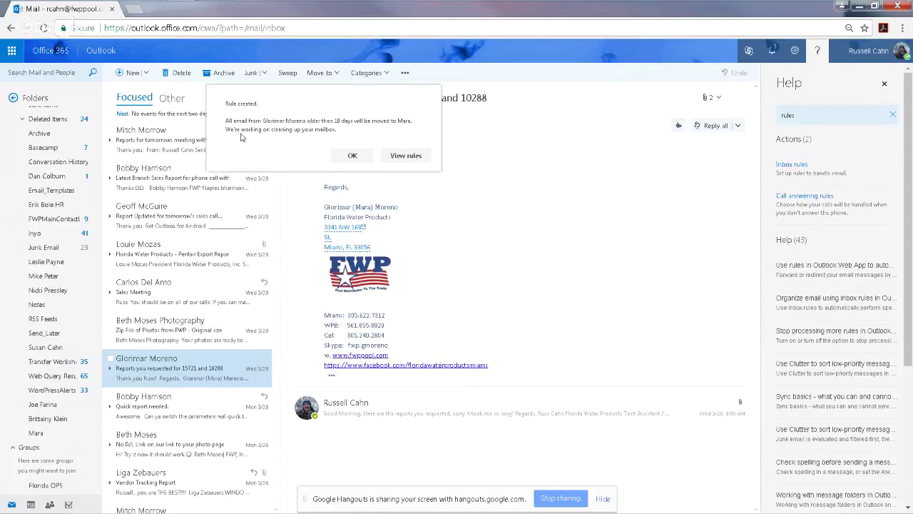
{"action": "left_click", "coordinate": [352, 156]}
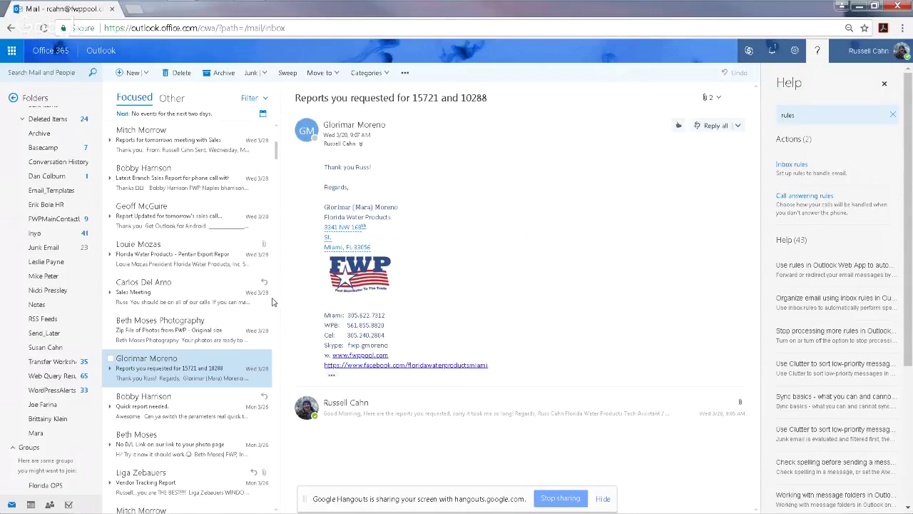
{"action": "left_click", "coordinate": [37, 432]}
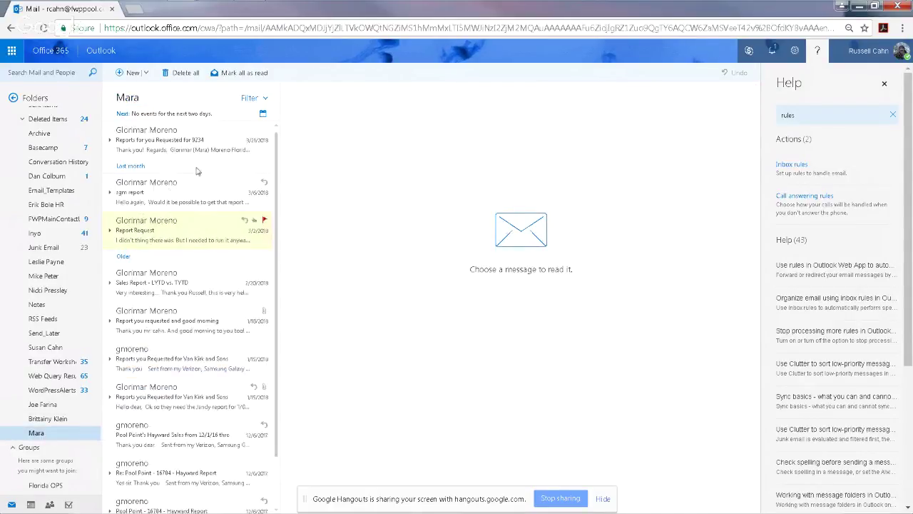
{"action": "scroll", "coordinate": [202, 169], "scroll_direction": "down", "scroll_amount": 2}
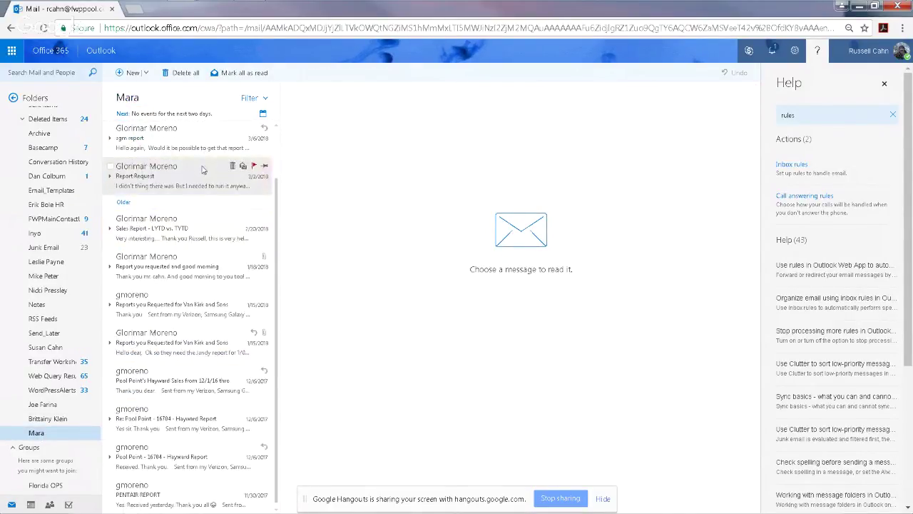
{"action": "left_click", "coordinate": [254, 166]}
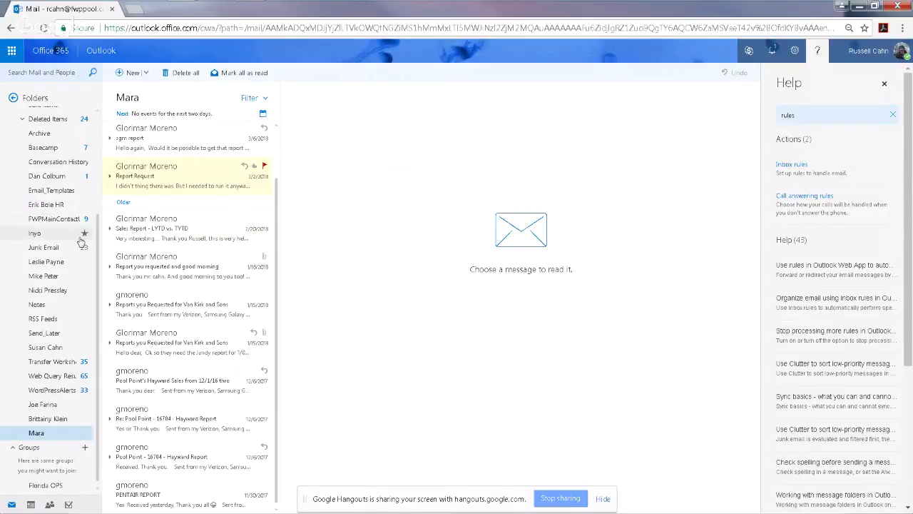
{"action": "scroll", "coordinate": [100, 226], "scroll_direction": "up", "scroll_amount": 4}
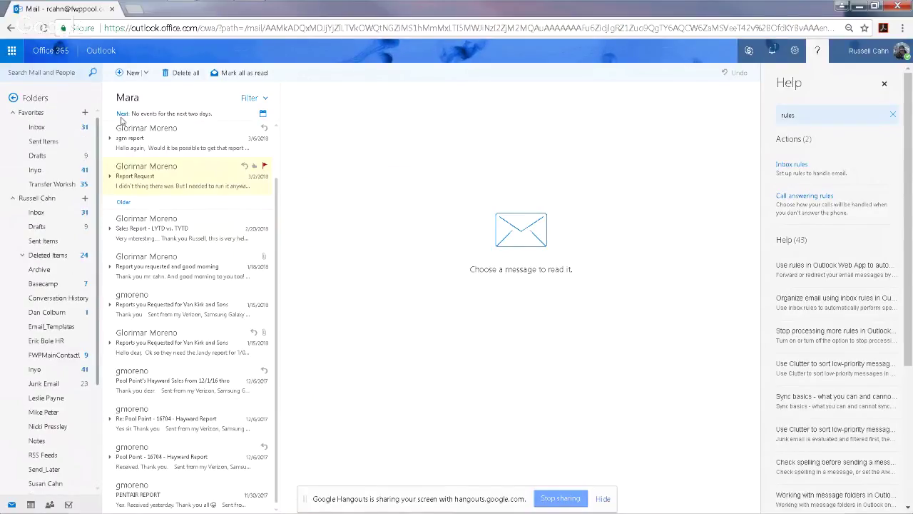
{"action": "left_click", "coordinate": [50, 215]}
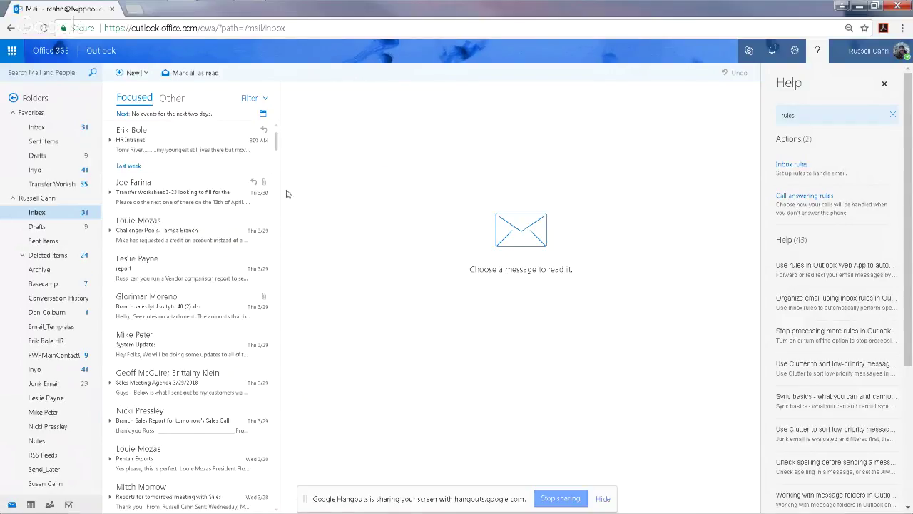
- Create a new mailbox folder named for the second sender, next to the first sender's folder
{"action": "left_click_drag", "start_coordinate": [277, 145], "coordinate": [276, 162]}
{"action": "scroll", "coordinate": [214, 189], "scroll_direction": "up", "scroll_amount": 1}
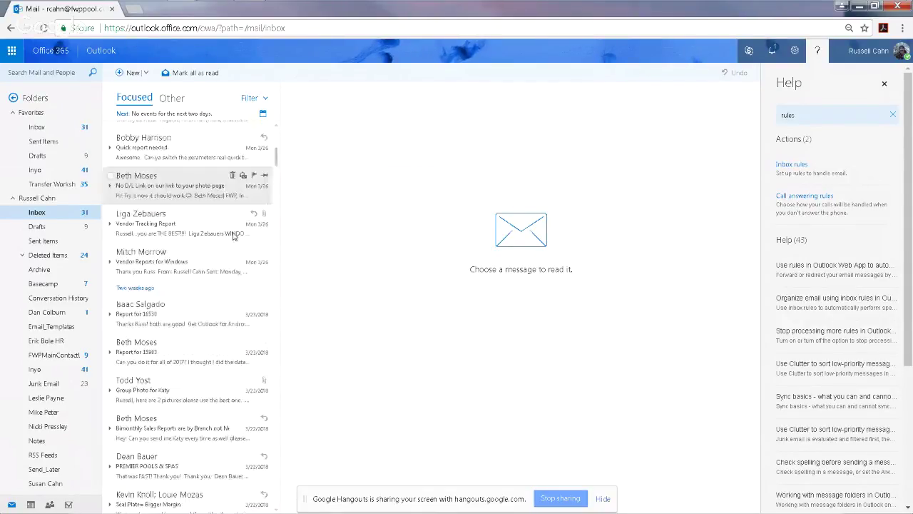
{"action": "right_click", "coordinate": [44, 202]}
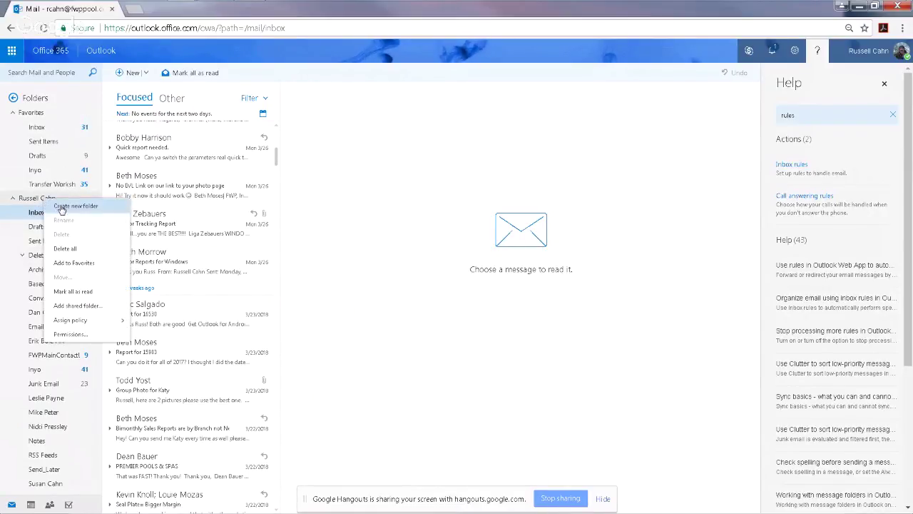
{"action": "left_click", "coordinate": [57, 205]}
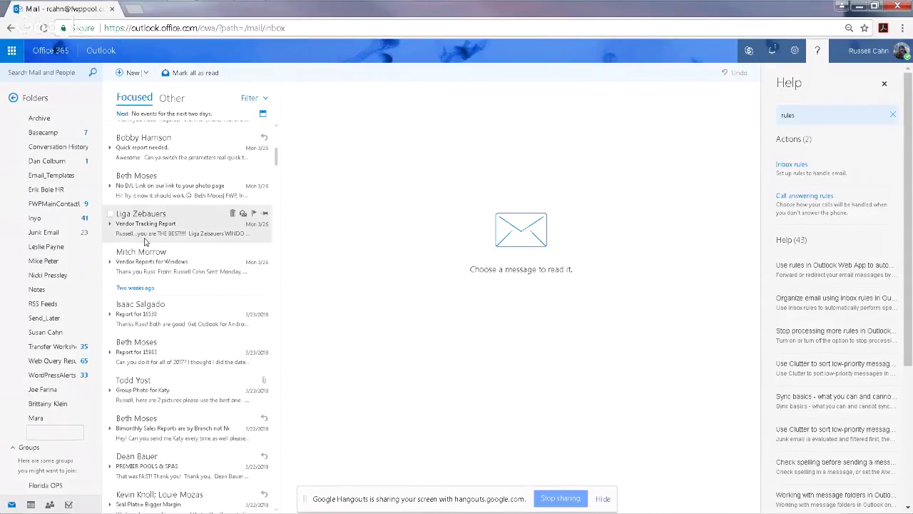
{"action": "key", "text": "ctrl+shift+b"}
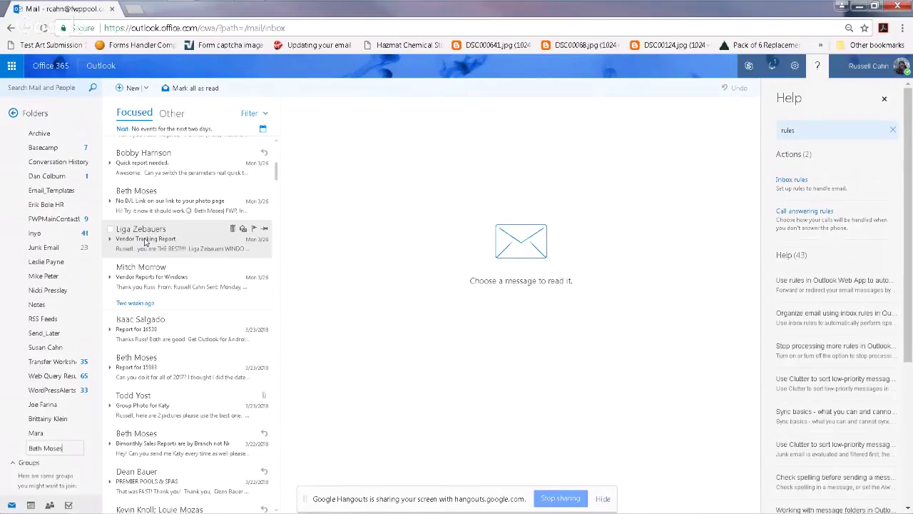
- From the second sender's report email, start Move all email and pick her new folder as destination
{"action": "left_click", "coordinate": [176, 361]}
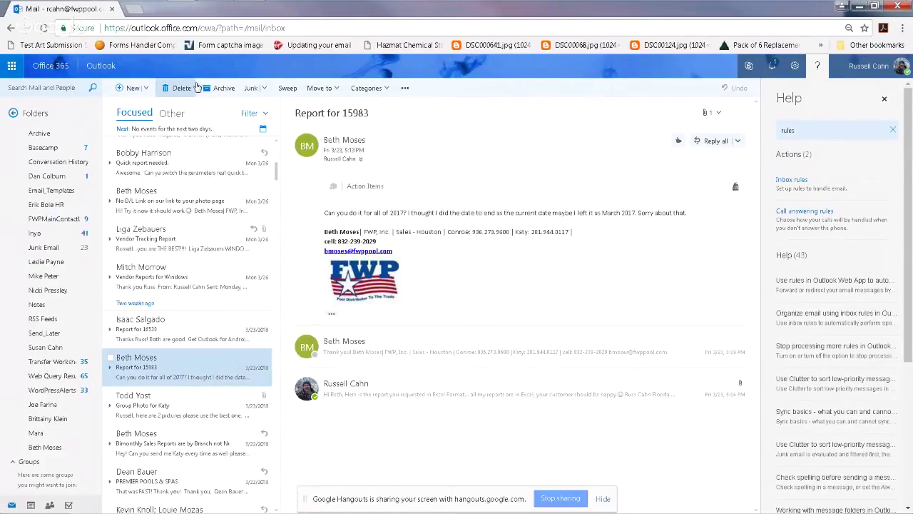
{"action": "left_click", "coordinate": [335, 88]}
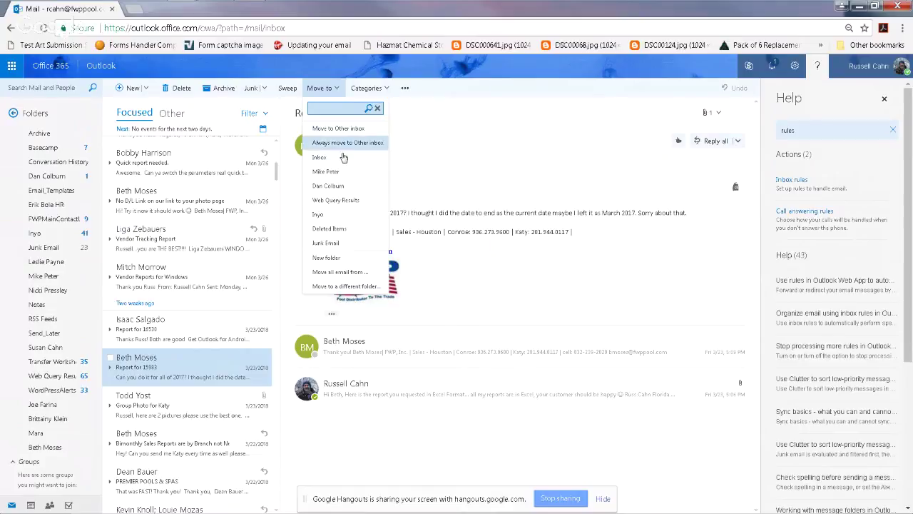
{"action": "left_click", "coordinate": [349, 271]}
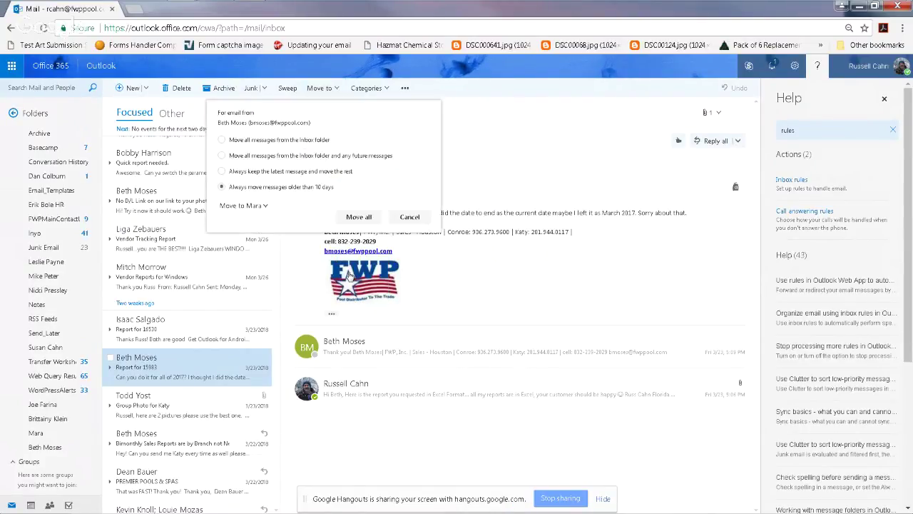
{"action": "left_click", "coordinate": [265, 205]}
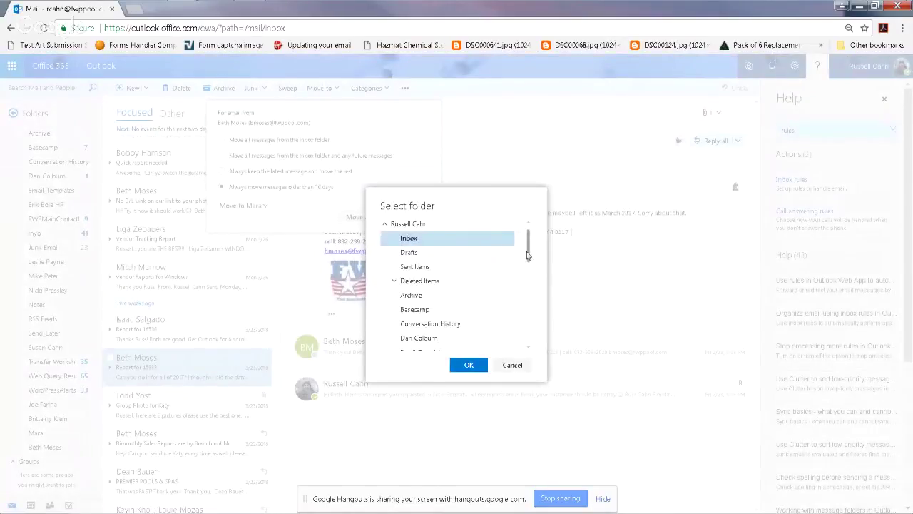
{"action": "left_click_drag", "start_coordinate": [528, 256], "coordinate": [531, 342]}
{"action": "left_click", "coordinate": [433, 345]}
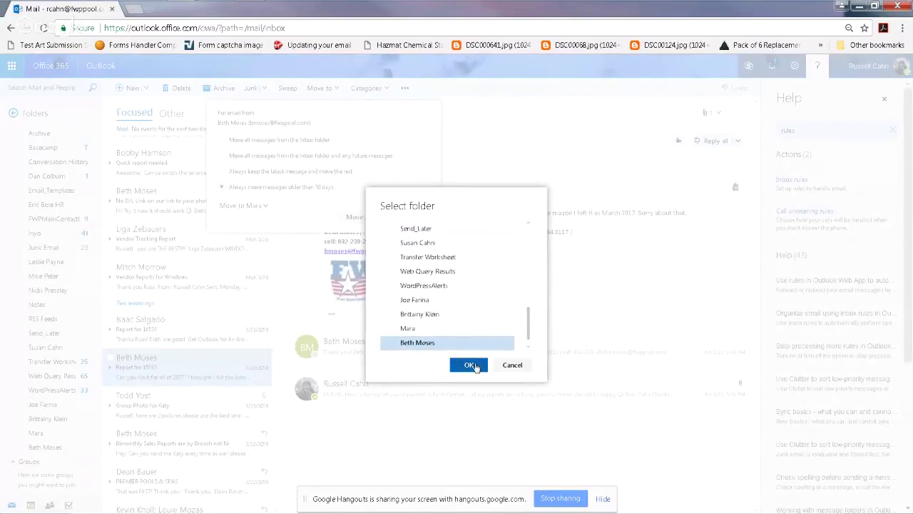
{"action": "left_click", "coordinate": [474, 366]}
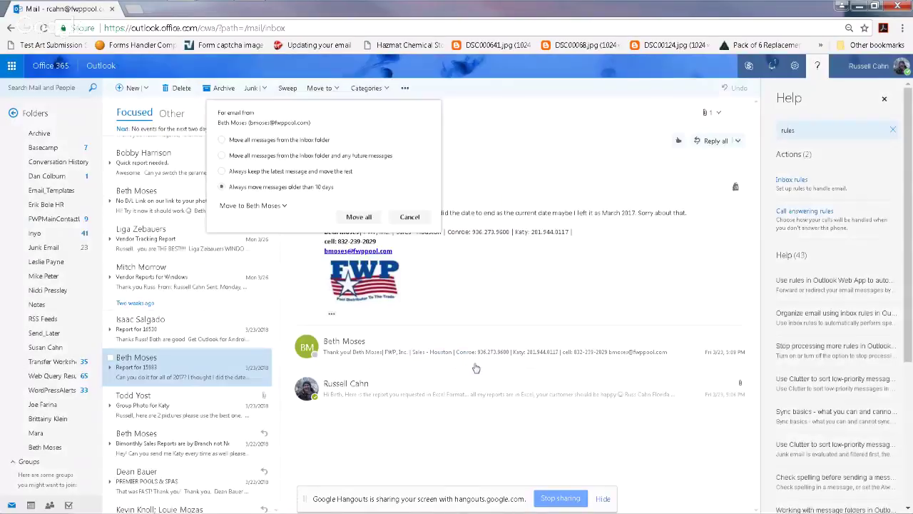
- Create the sweep rule moving her messages older than 10 days, then open her folder
{"action": "left_click", "coordinate": [285, 206]}
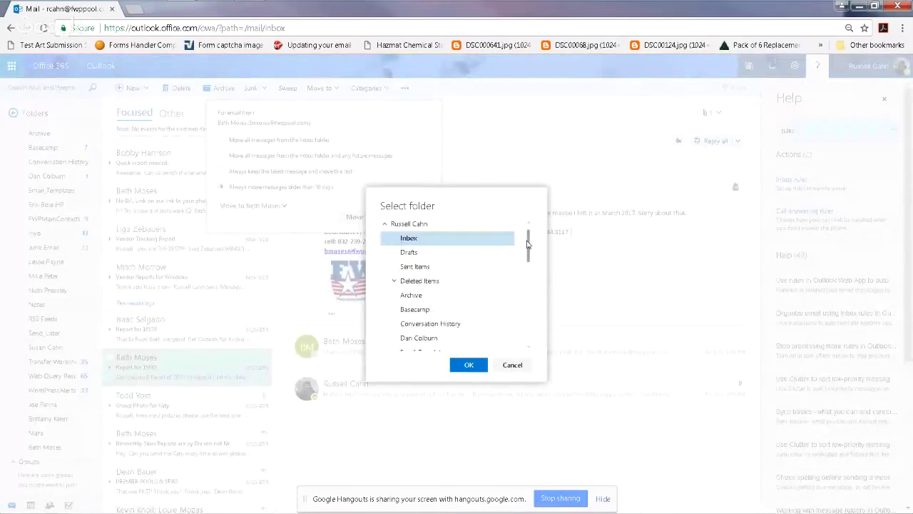
{"action": "scroll", "coordinate": [528, 244], "scroll_direction": "down", "scroll_amount": 5}
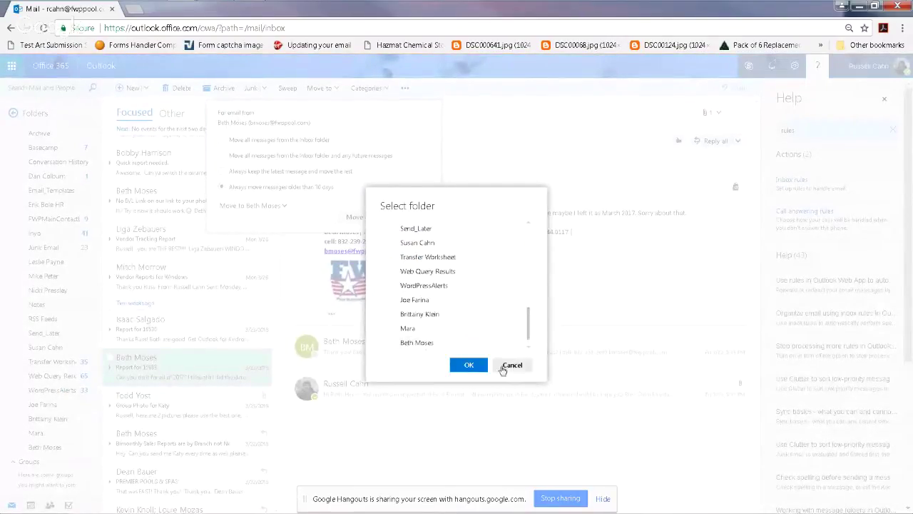
{"action": "left_click", "coordinate": [505, 366]}
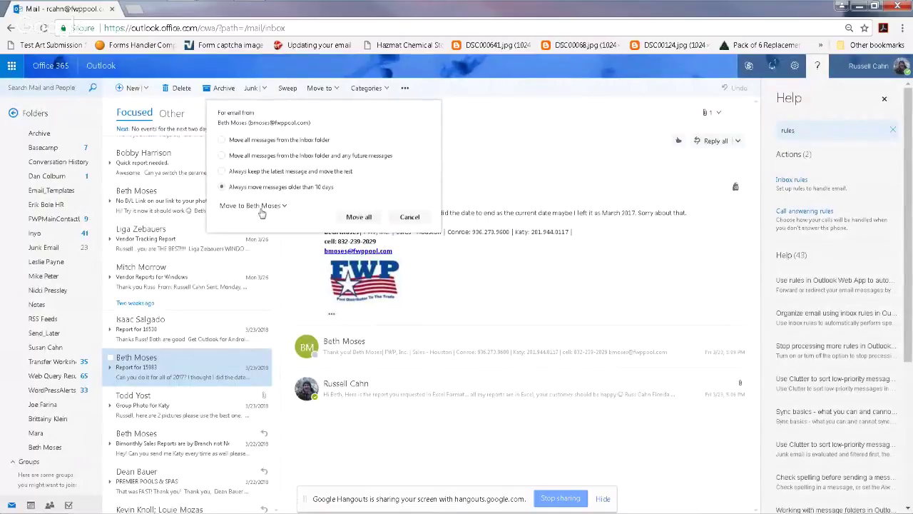
{"action": "left_click", "coordinate": [361, 218]}
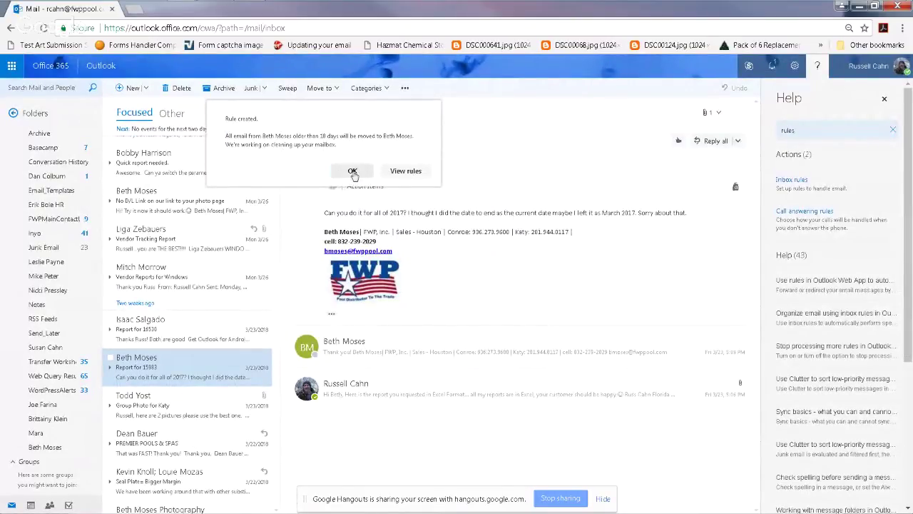
{"action": "left_click", "coordinate": [353, 172]}
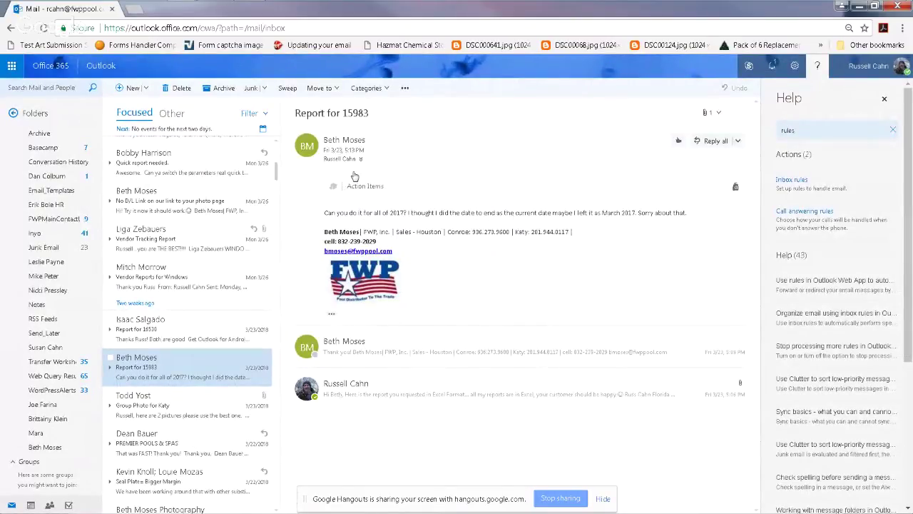
{"action": "left_click", "coordinate": [47, 447]}
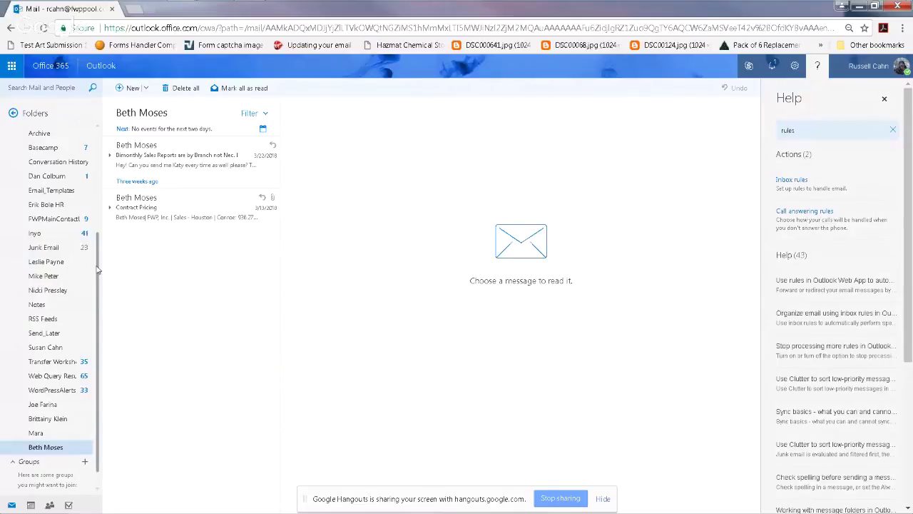
- Look through the Inyo folder's Web Query Results messages, then return to the Focused Inbox
{"action": "scroll", "coordinate": [98, 269], "scroll_direction": "up", "scroll_amount": 3}
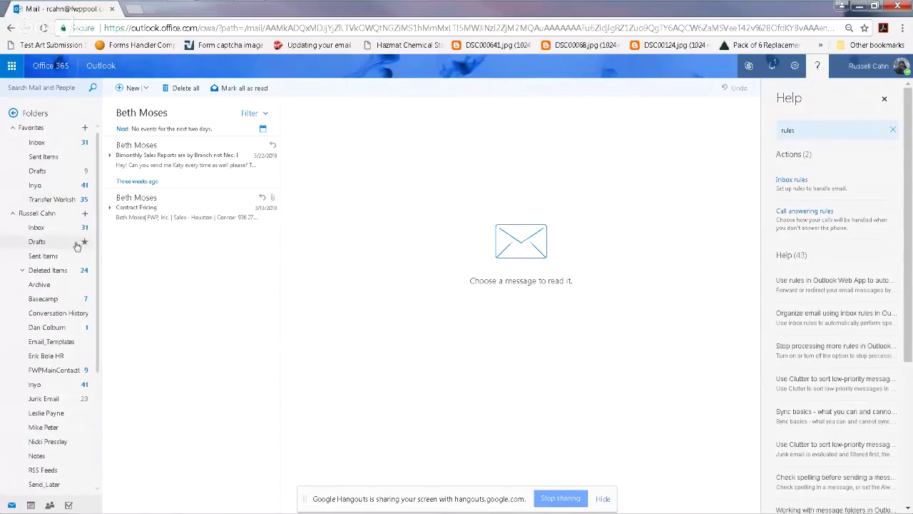
{"action": "scroll", "coordinate": [99, 336], "scroll_direction": "down", "scroll_amount": 4}
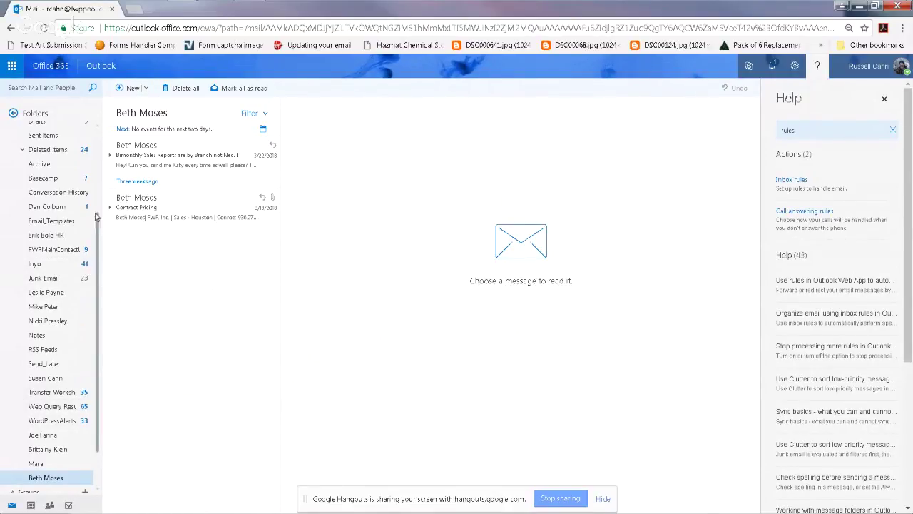
{"action": "left_click", "coordinate": [37, 264]}
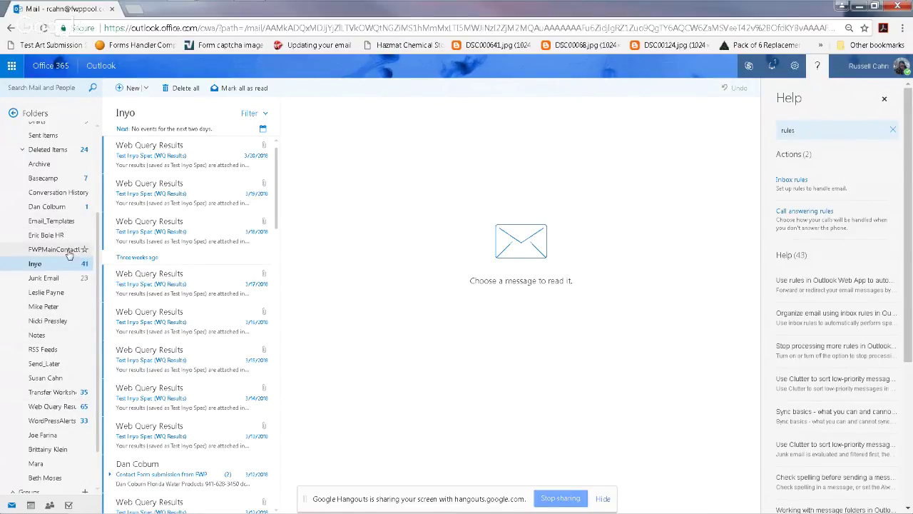
{"action": "scroll", "coordinate": [68, 256], "scroll_direction": "up", "scroll_amount": 3}
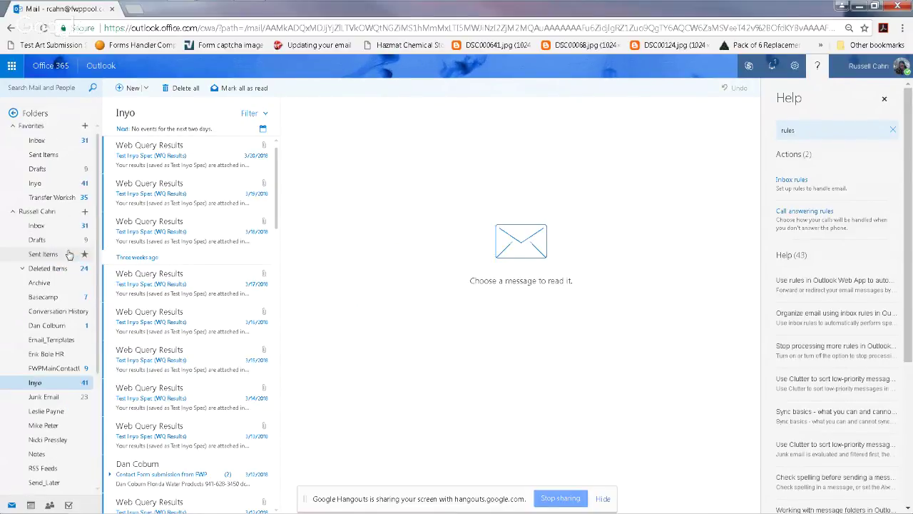
{"action": "left_click", "coordinate": [37, 226]}
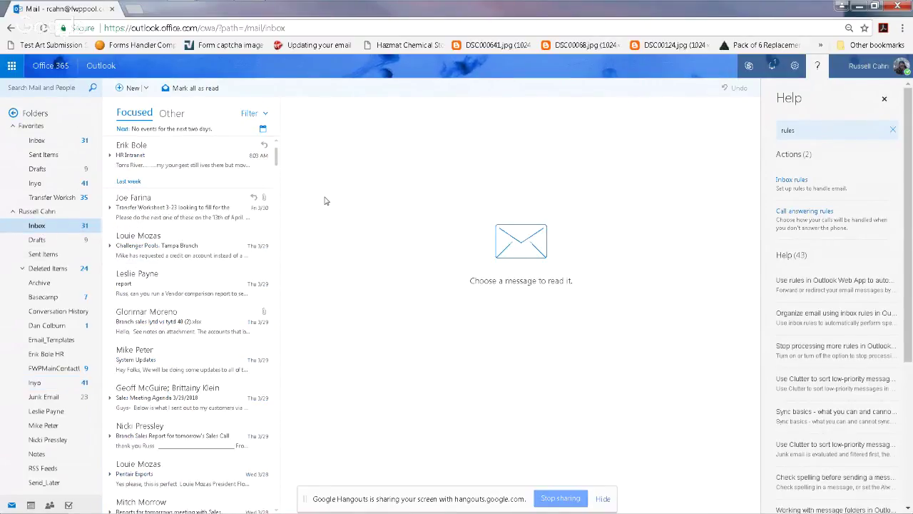
{"action": "scroll", "coordinate": [214, 200], "scroll_direction": "down", "scroll_amount": 5}
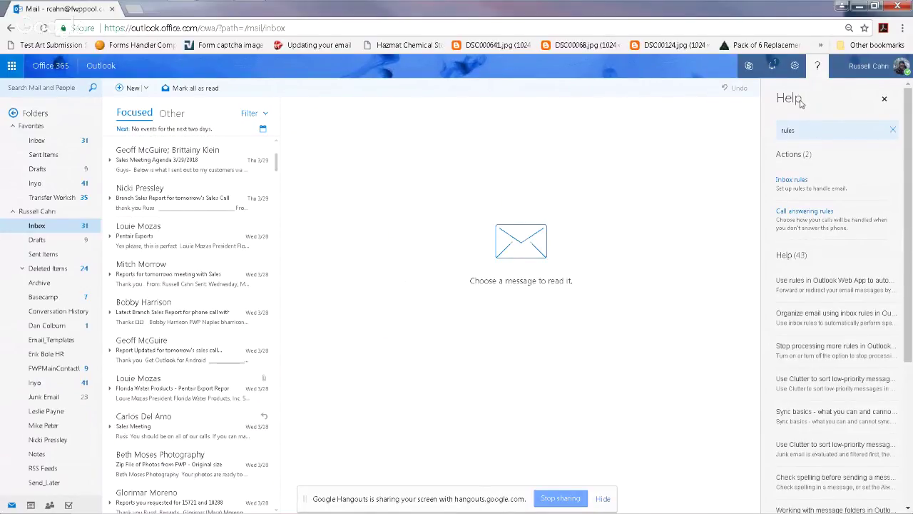
- Search Help for 'rul' and open the Inbox and sweep rules options page
{"action": "left_click", "coordinate": [884, 99]}
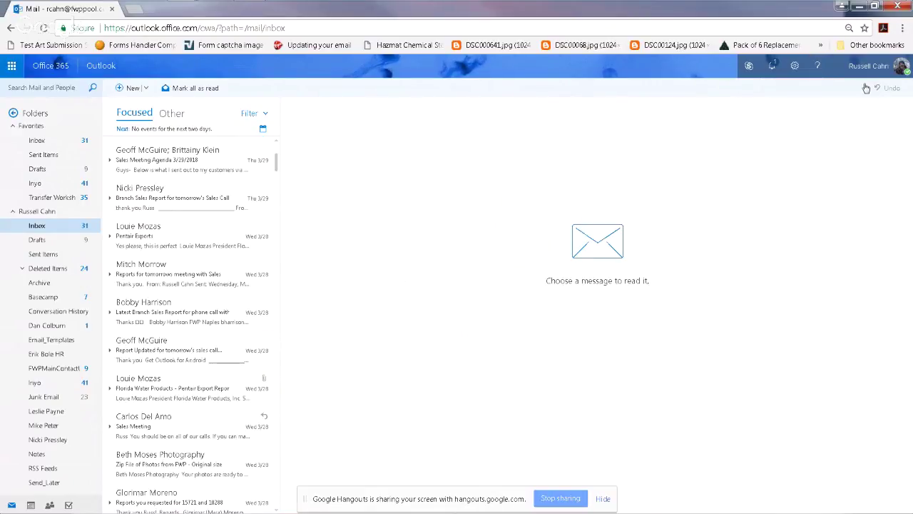
{"action": "left_click", "coordinate": [818, 67]}
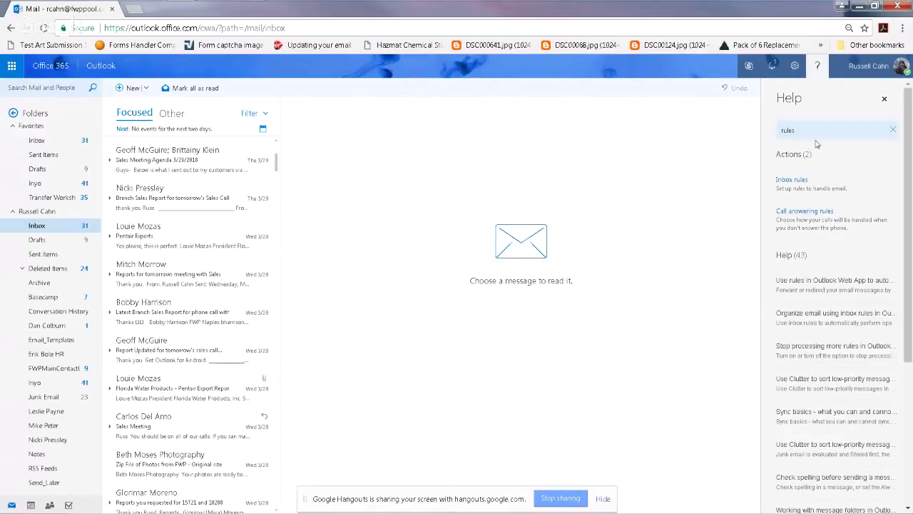
{"action": "left_click_drag", "start_coordinate": [814, 131], "coordinate": [776, 134]}
{"action": "type", "text": "rul"}
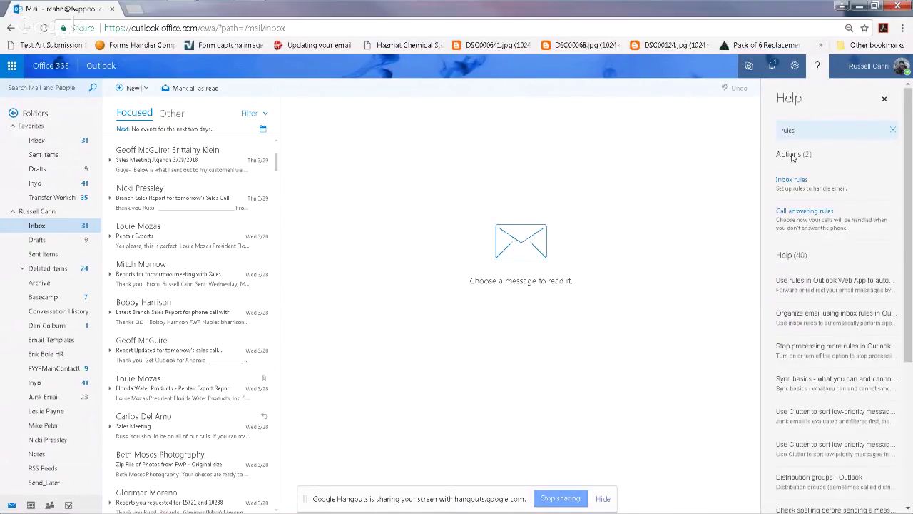
{"action": "left_click", "coordinate": [789, 181]}
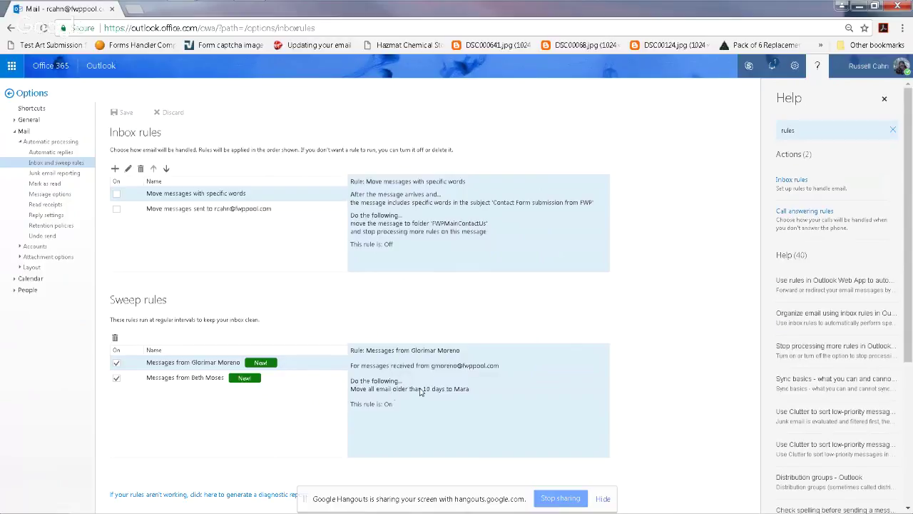
- View the second sweep rule's details, then leave Options and go back to the Inbox
{"action": "left_click", "coordinate": [191, 381]}
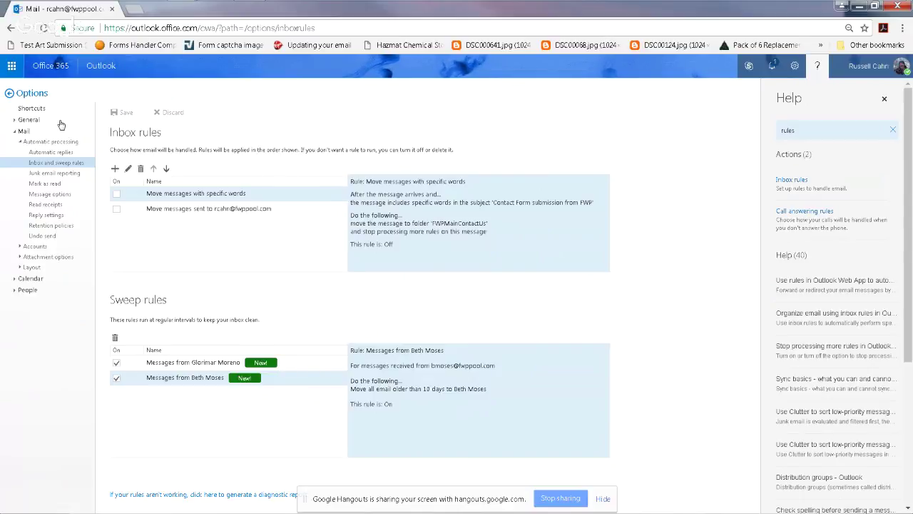
{"action": "left_click", "coordinate": [10, 94]}
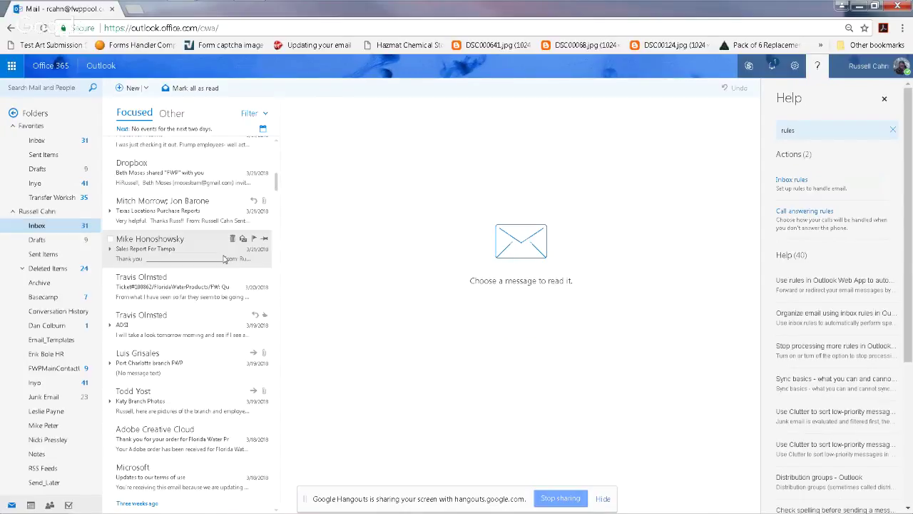
{"action": "scroll", "coordinate": [50, 236], "scroll_direction": "down", "scroll_amount": 2}
{"action": "scroll", "coordinate": [214, 206], "scroll_direction": "down", "scroll_amount": 5}
{"action": "scroll", "coordinate": [217, 214], "scroll_direction": "down", "scroll_amount": 3}
{"action": "scroll", "coordinate": [218, 235], "scroll_direction": "up", "scroll_amount": 10}
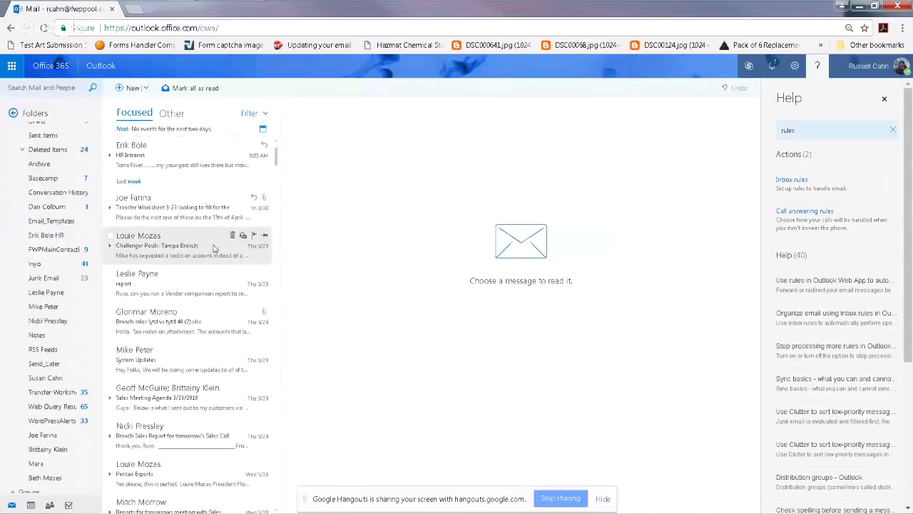
{"action": "scroll", "coordinate": [236, 203], "scroll_direction": "down", "scroll_amount": 1}
{"action": "scroll", "coordinate": [228, 209], "scroll_direction": "down", "scroll_amount": 5}
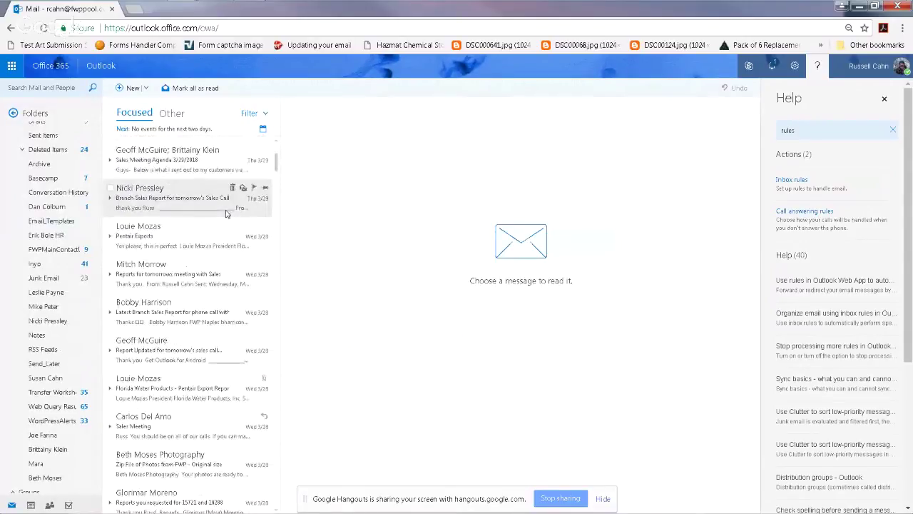
{"action": "scroll", "coordinate": [65, 331], "scroll_direction": "down", "scroll_amount": 1}
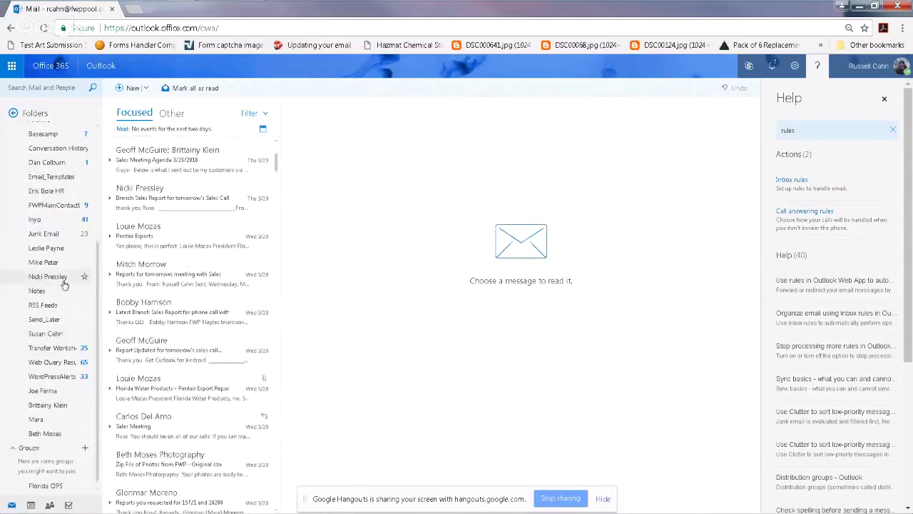
{"action": "scroll", "coordinate": [14, 278], "scroll_direction": "up", "scroll_amount": 5}
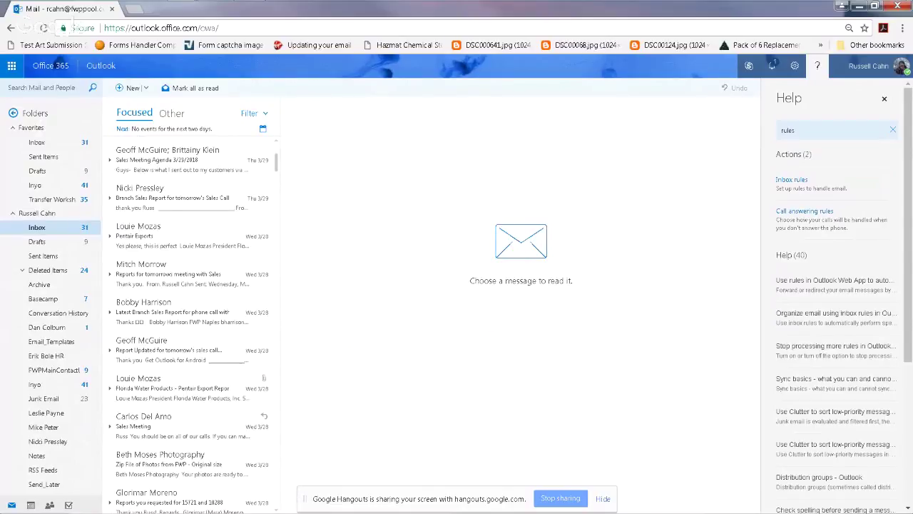